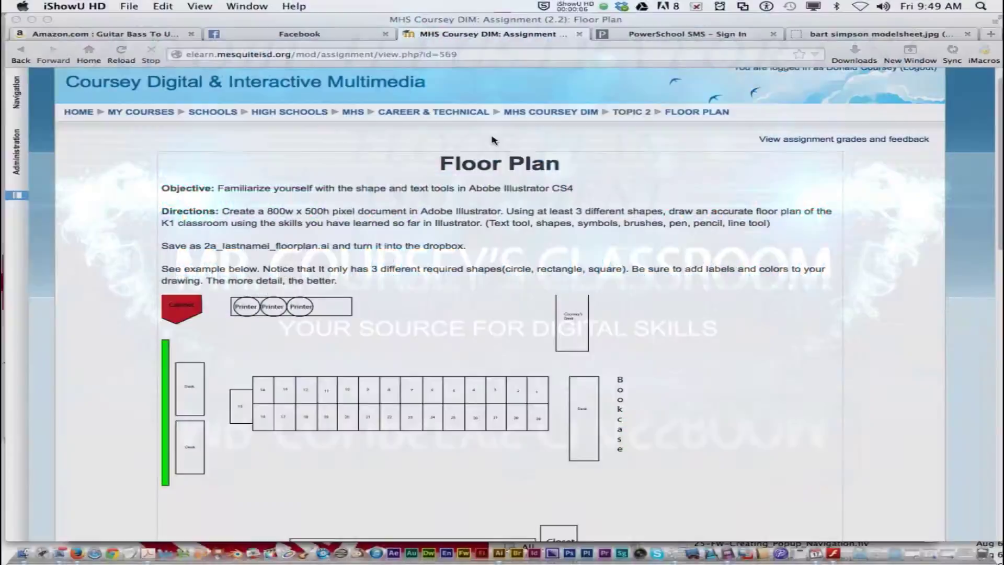
# Return to the MHS Coursey DIM course page and open the Topic 2 Floor Plan assignment.
pyautogui.click(569, 111)
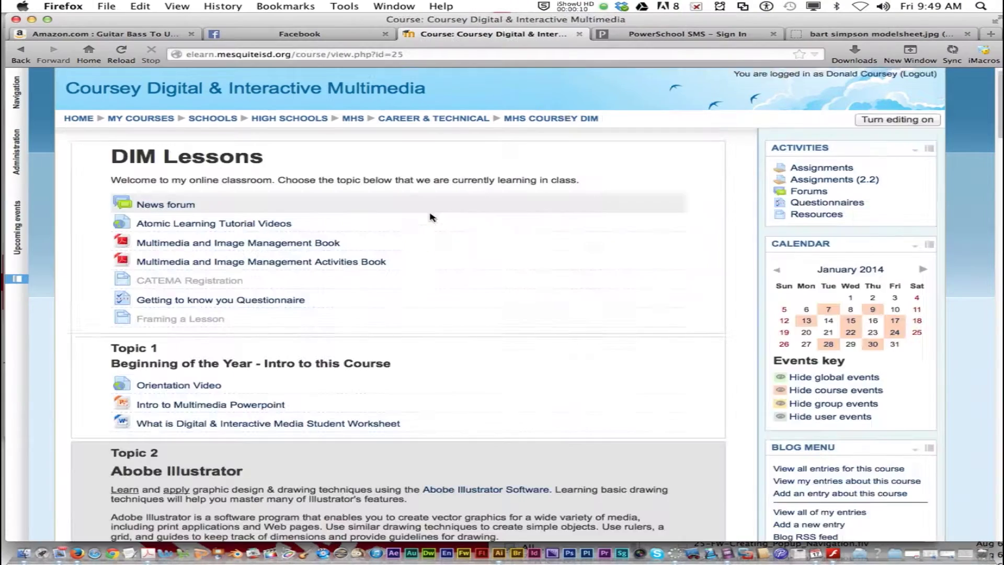
pyautogui.scroll(-8, 196, 298)
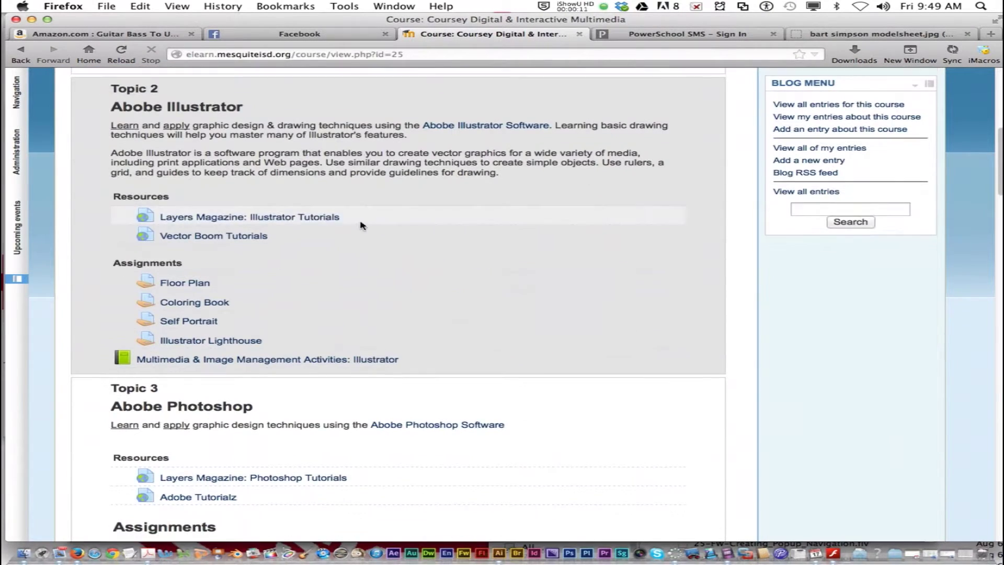
pyautogui.click(182, 284)
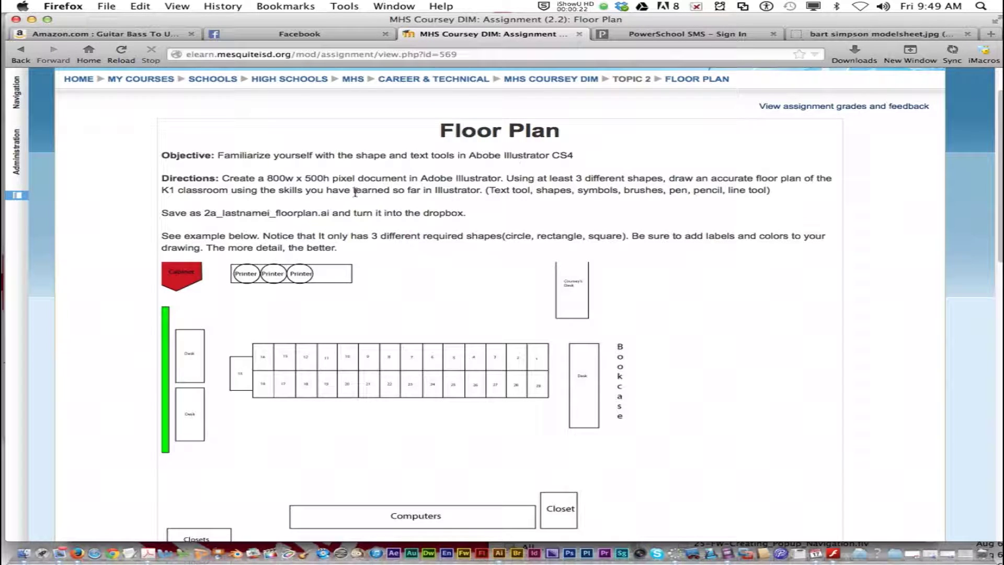
# Scroll the Floor Plan page to the save name 2a_lastnamei_floorplan.ai and the labelled classroom example.
pyautogui.scroll(-2, 361, 193)
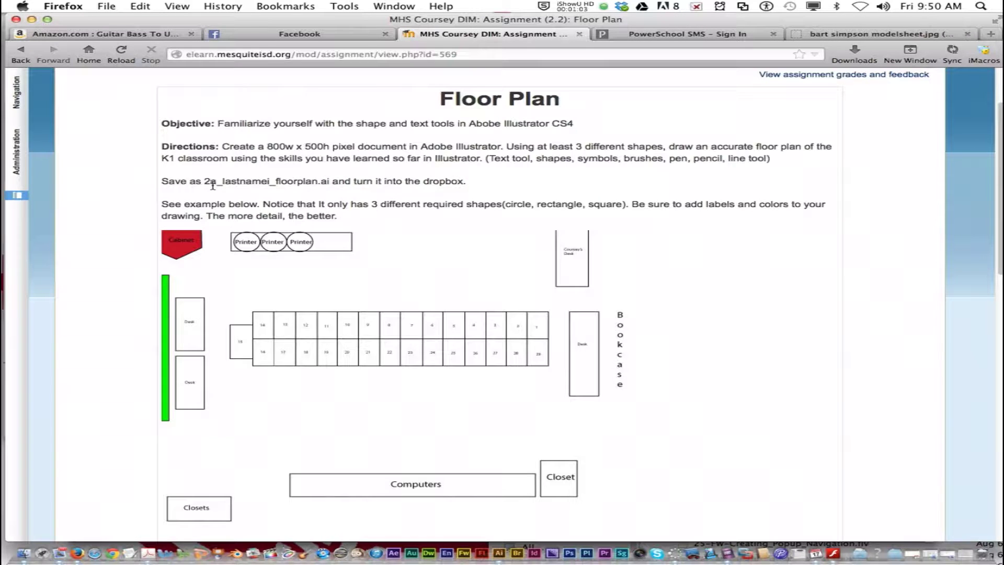
pyautogui.scroll(-5, 278, 217)
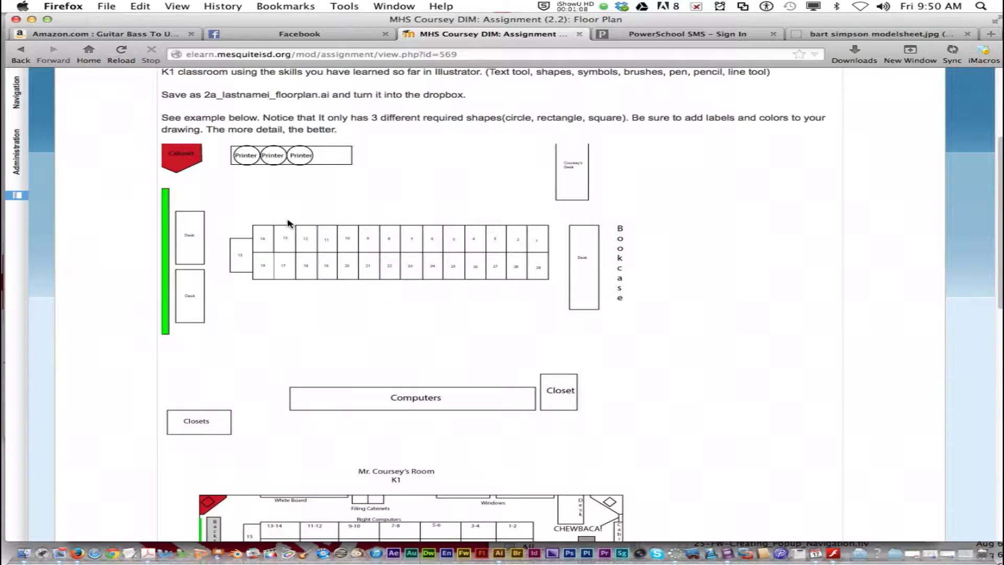
# Scroll through the brief's example floor plans down to the Check List.
pyautogui.scroll(-4, 395, 228)
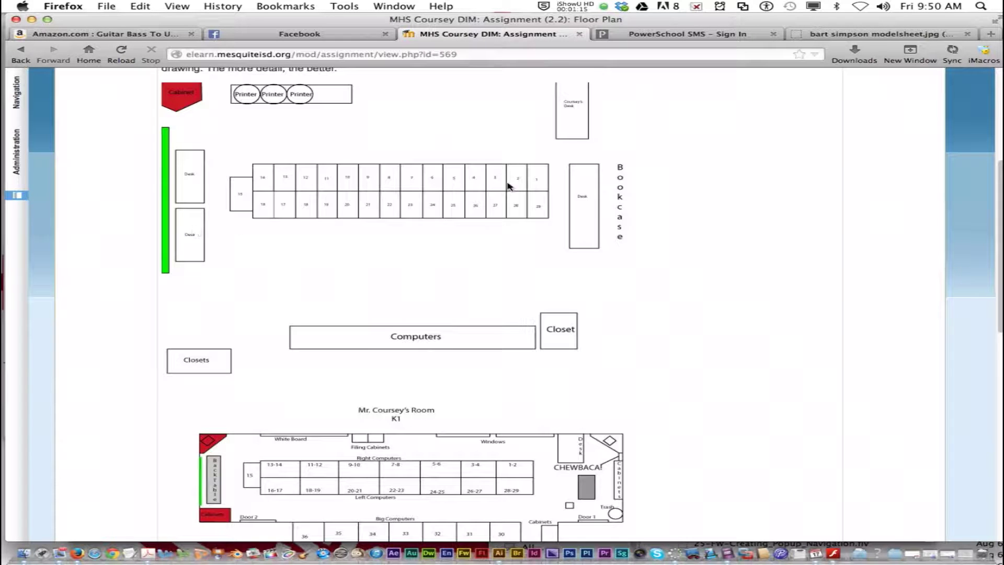
pyautogui.scroll(2, 536, 168)
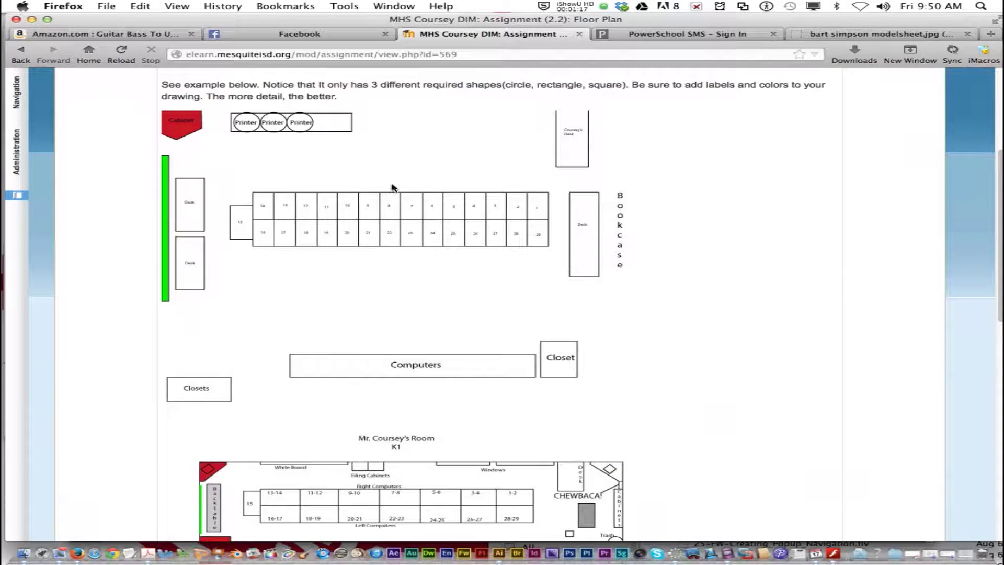
pyautogui.scroll(-10, 541, 224)
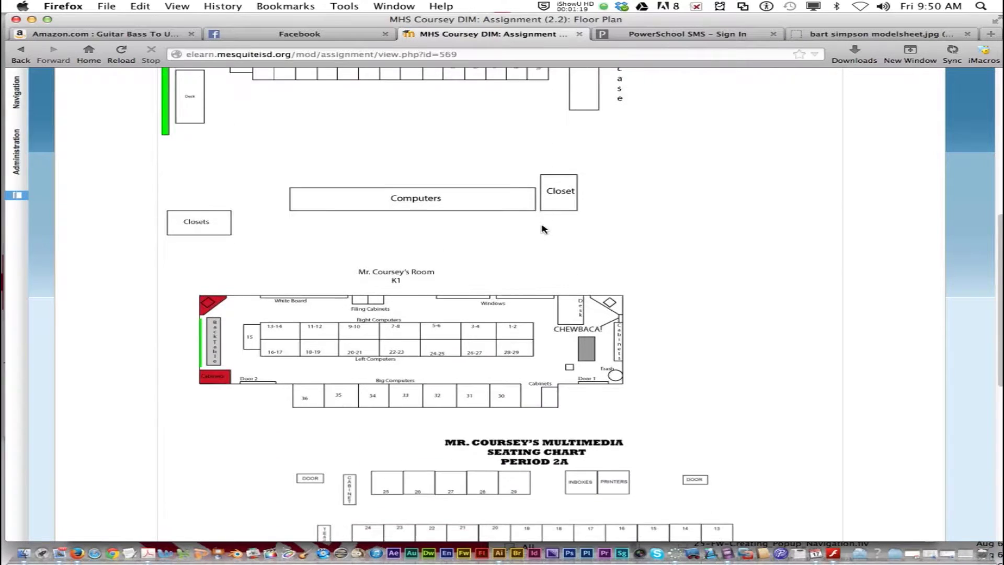
pyautogui.scroll(-6, 542, 229)
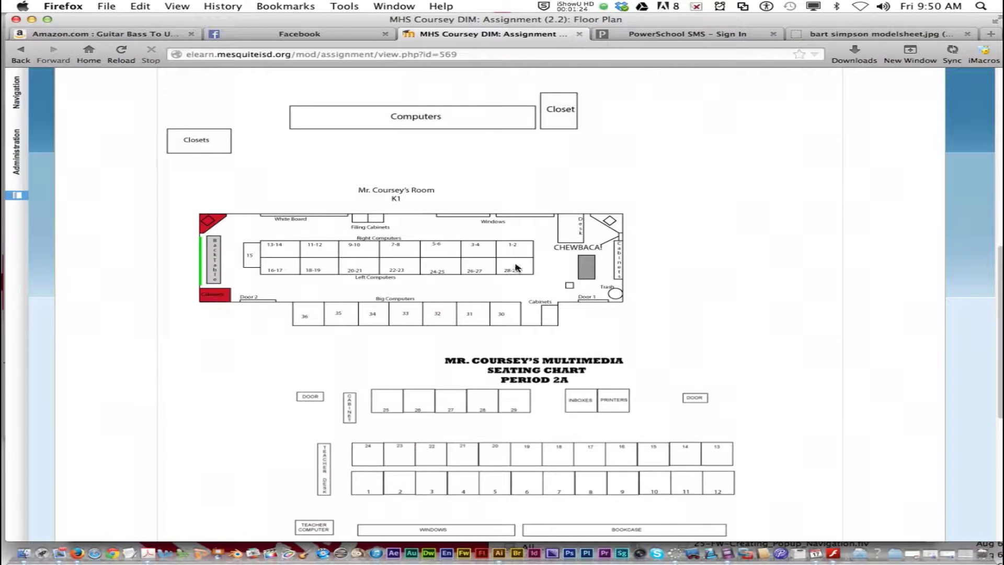
pyautogui.scroll(-6, 516, 267)
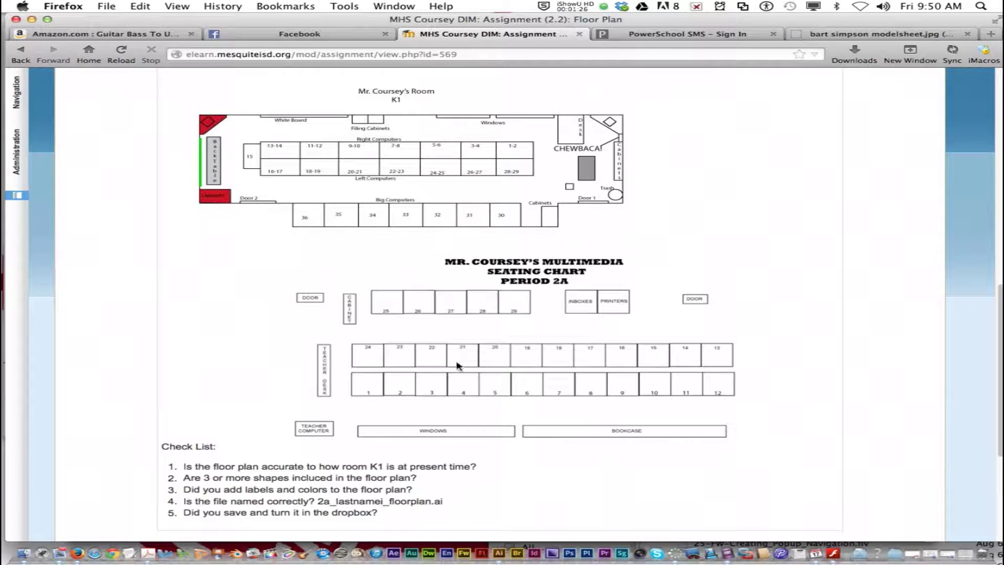
pyautogui.scroll(-9, 464, 358)
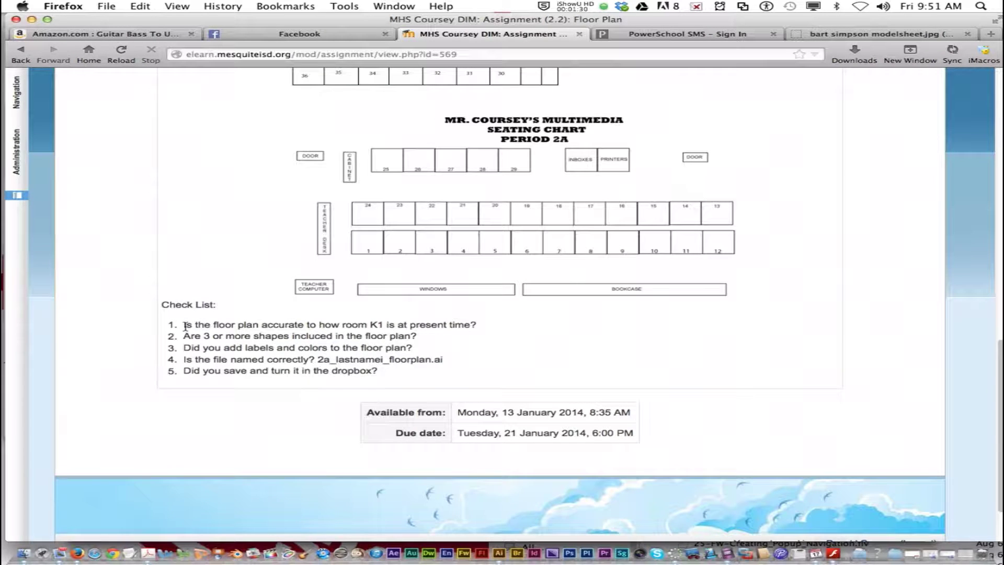
# Highlight Check List questions 1 and 2, then scroll back up the brief.
pyautogui.moveTo(185, 326); pyautogui.dragTo(463, 329)
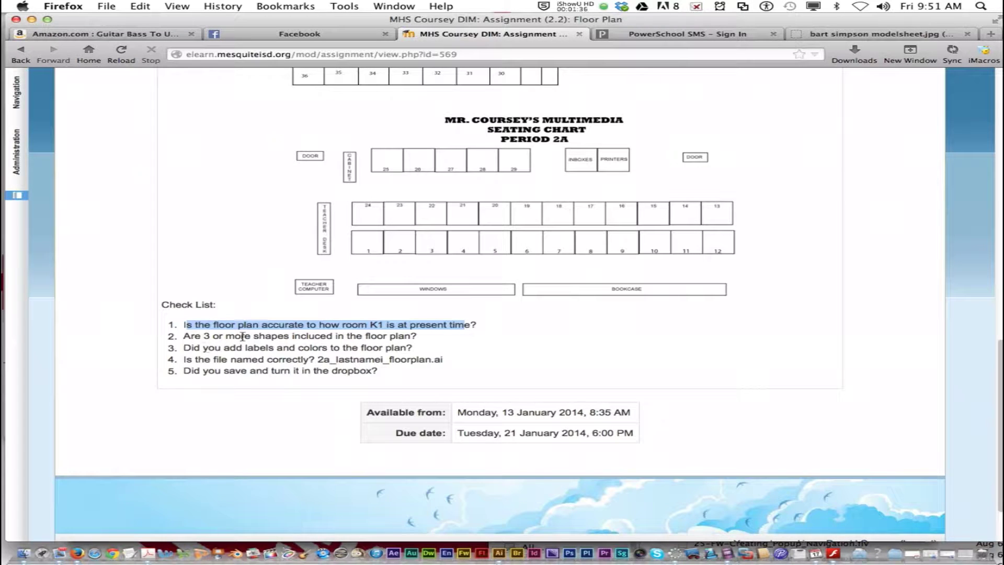
pyautogui.click(291, 336)
pyautogui.moveTo(291, 336); pyautogui.dragTo(410, 339)
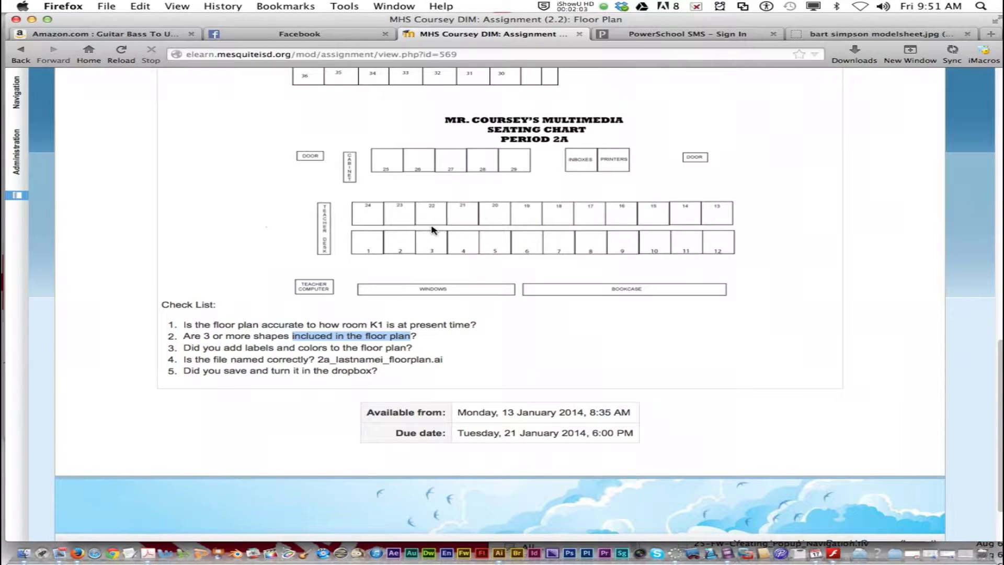
pyautogui.scroll(10, 418, 230)
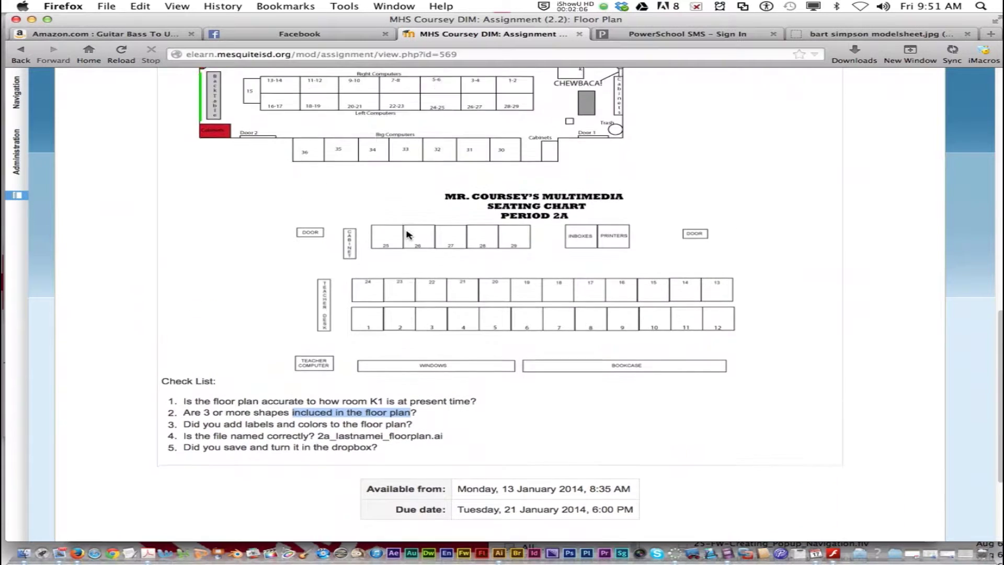
pyautogui.scroll(4, 408, 234)
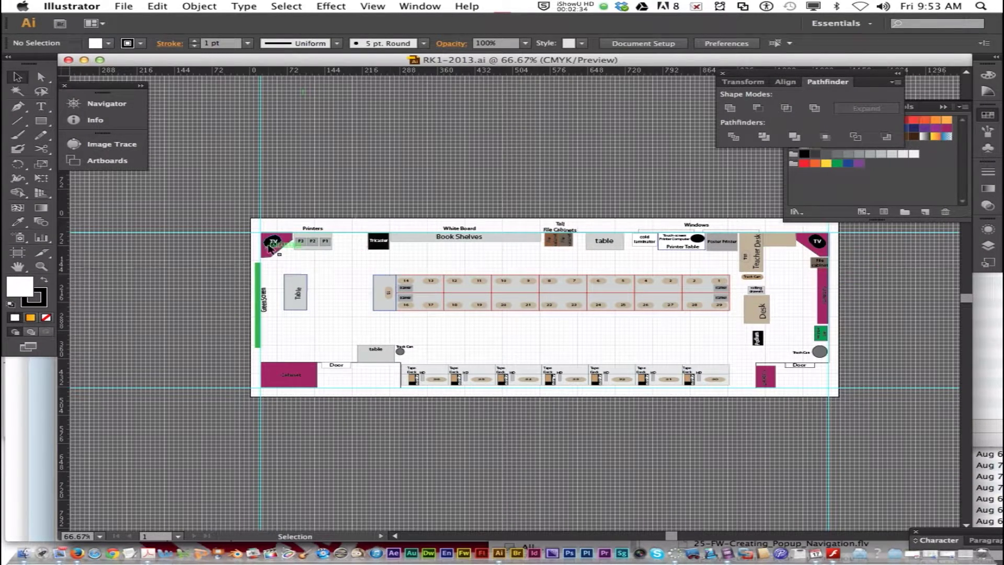
pyautogui.click(372, 5)
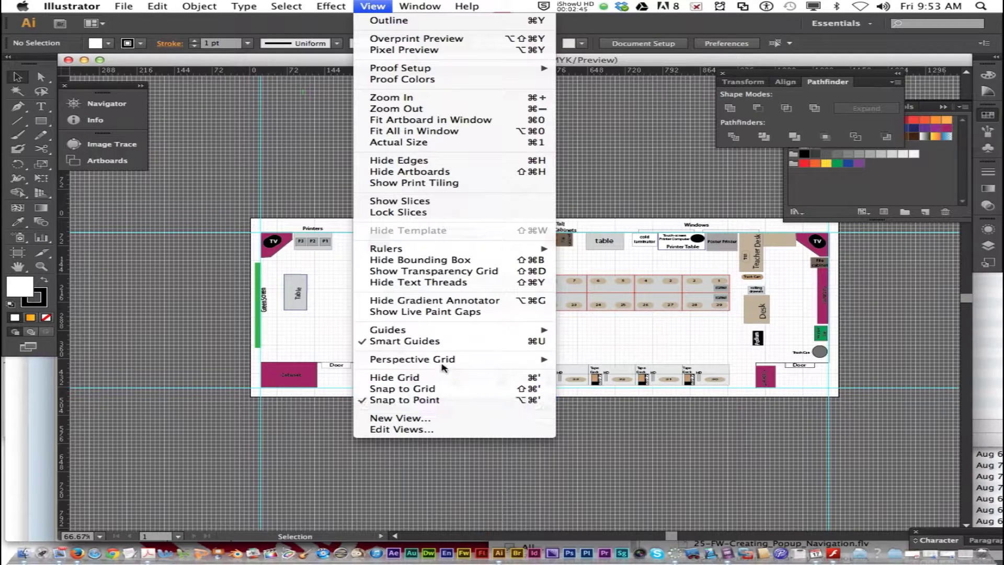
pyautogui.moveTo(468, 251)
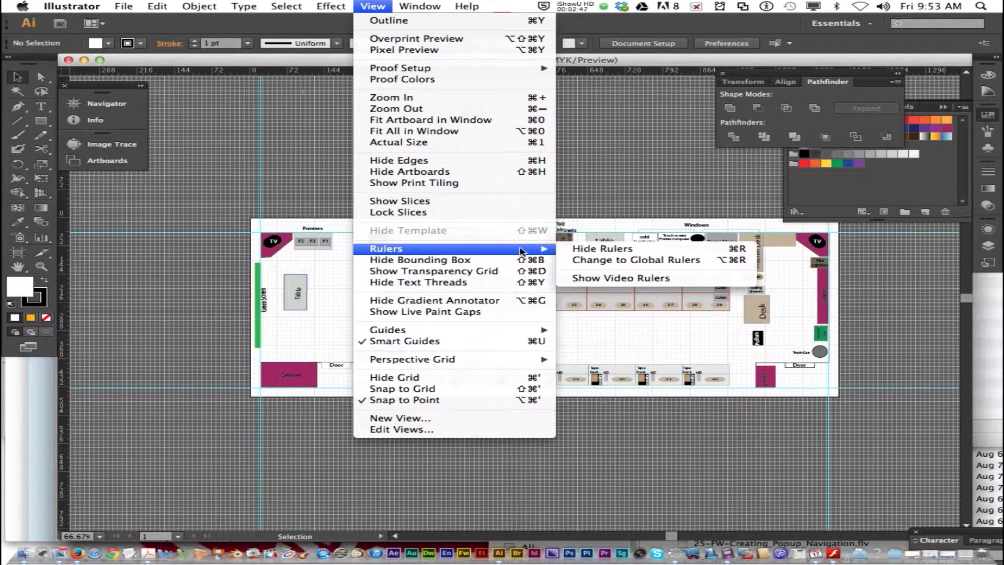
pyautogui.moveTo(458, 334)
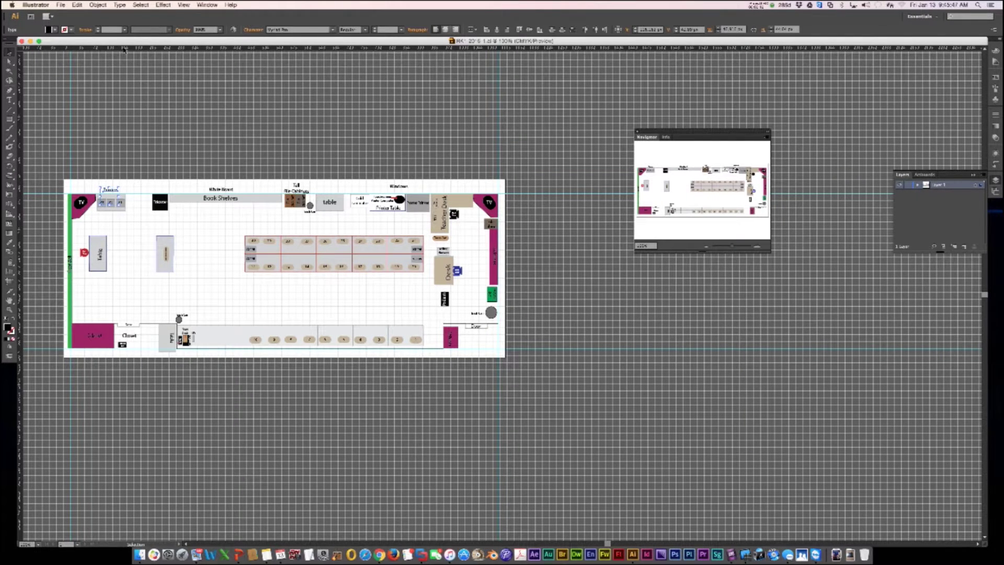
# Delete the stray guide from the floor plan and undo the extra selection.
pyautogui.moveTo(123, 49); pyautogui.dragTo(119, 230)
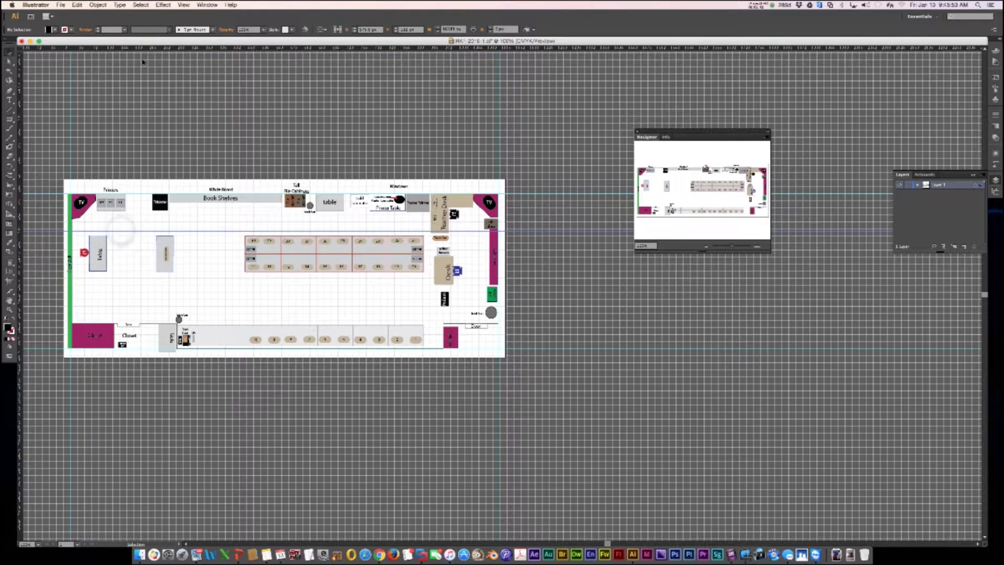
pyautogui.press('Delete')
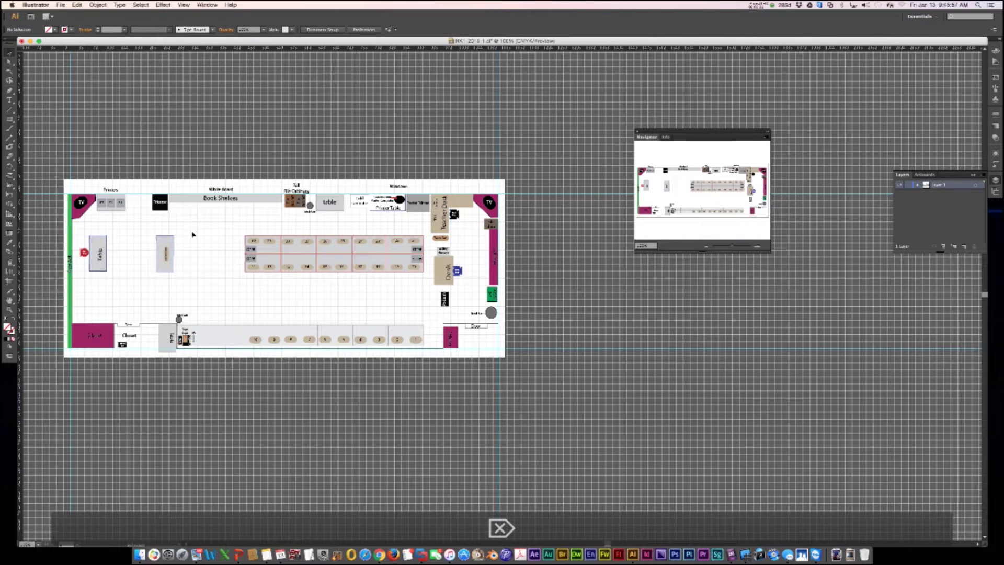
pyautogui.click(140, 219)
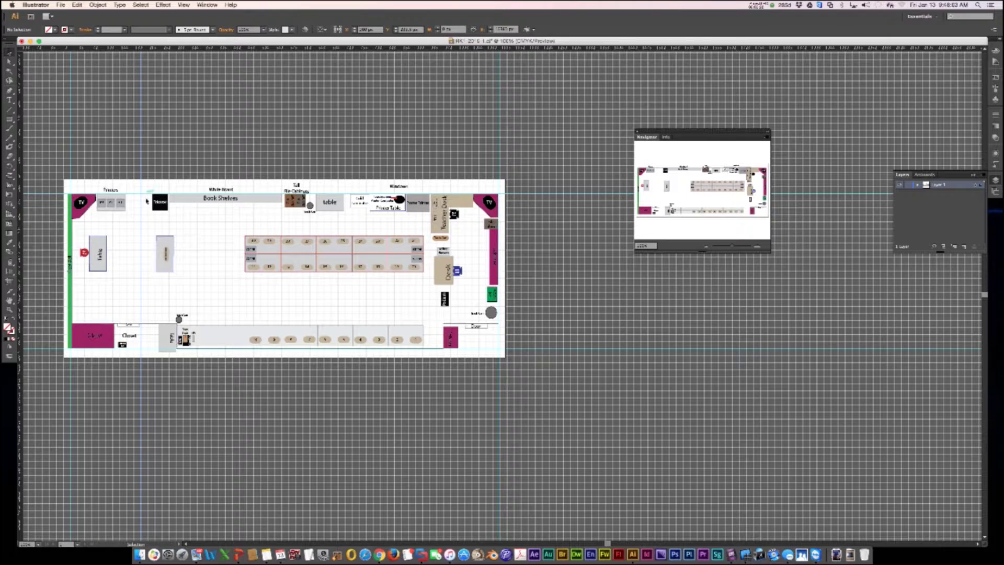
pyautogui.press('super+z')
# Hide the canvas grid from the View menu, then show it again.
pyautogui.click(184, 4)
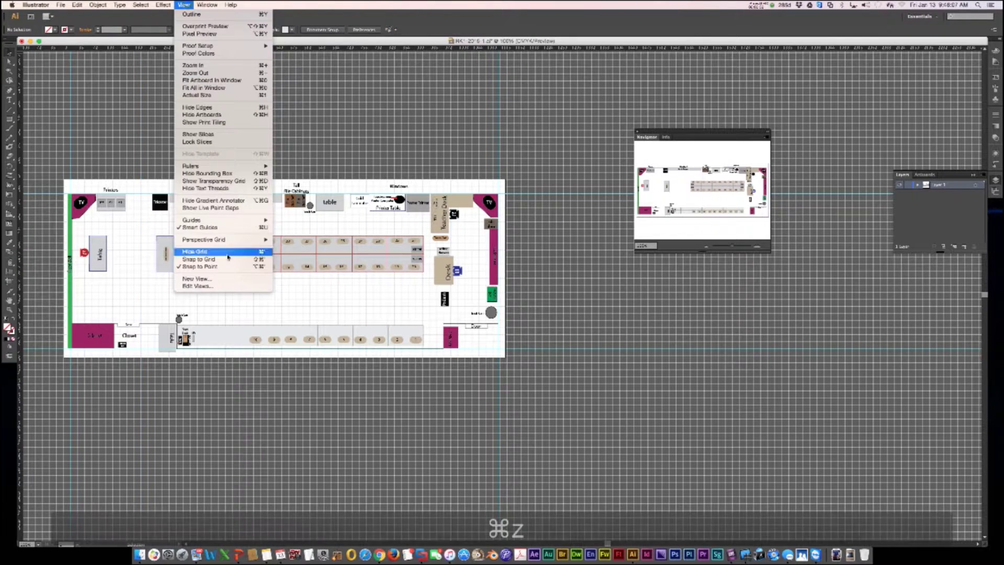
pyautogui.moveTo(264, 220)
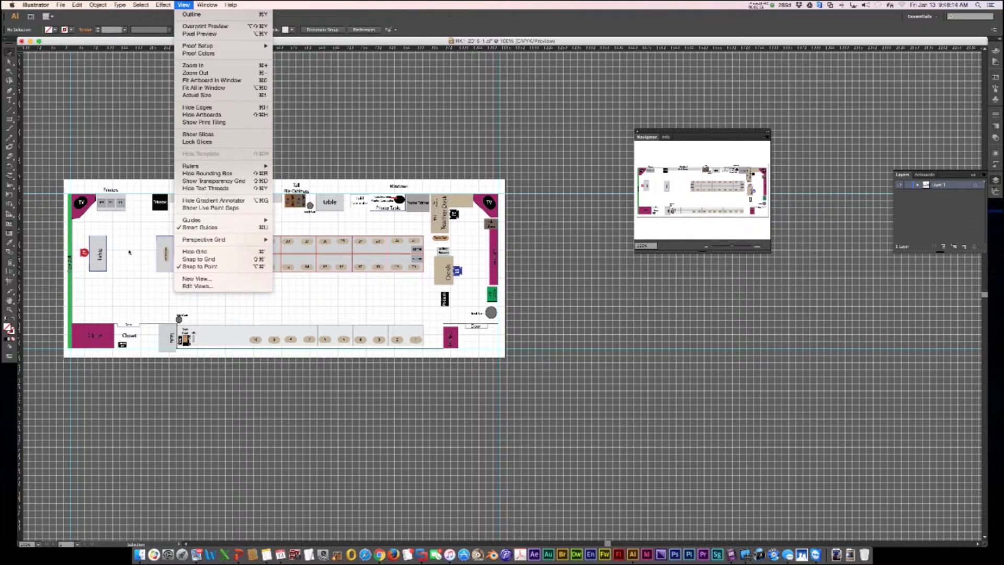
pyautogui.click(159, 303)
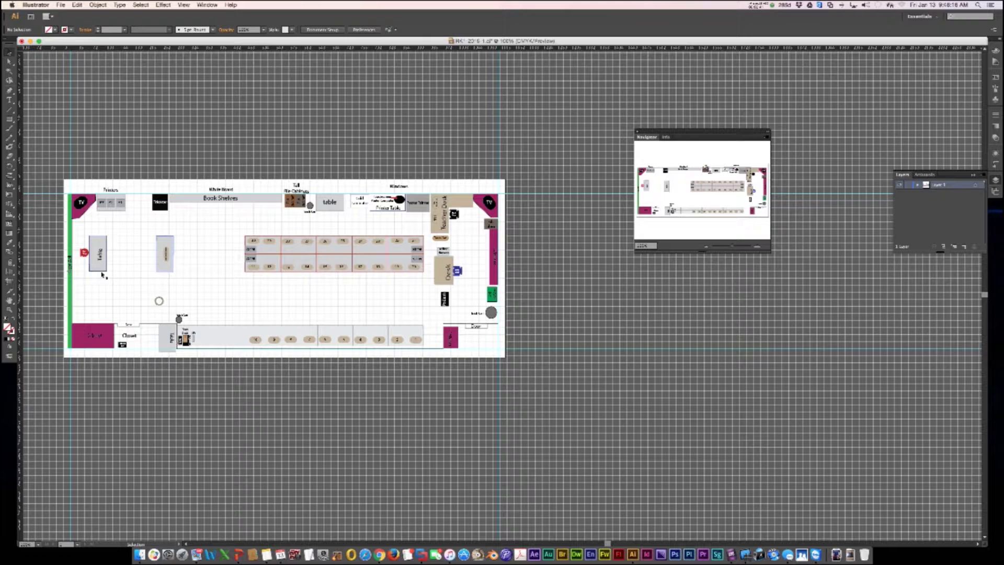
pyautogui.click(184, 4)
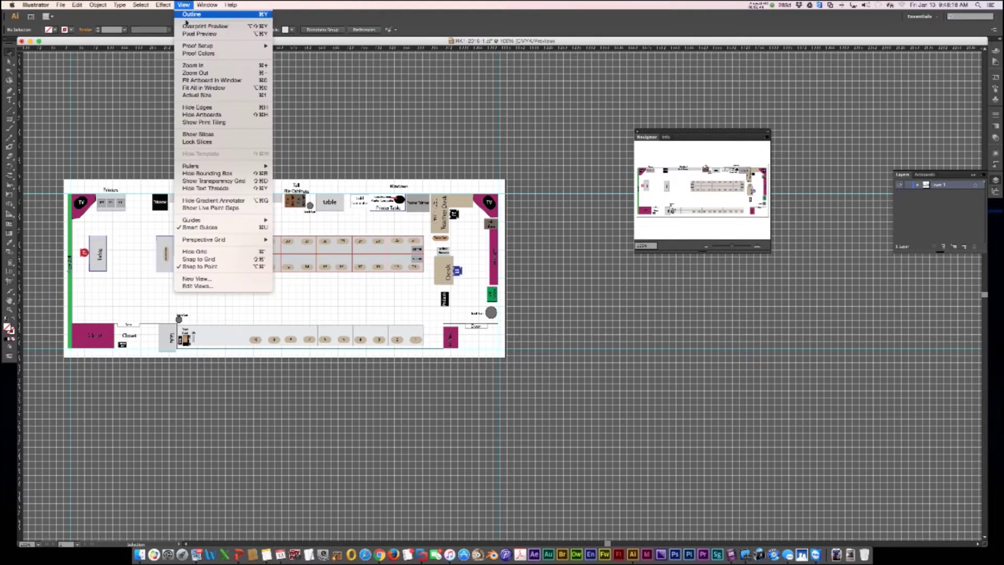
pyautogui.click(228, 252)
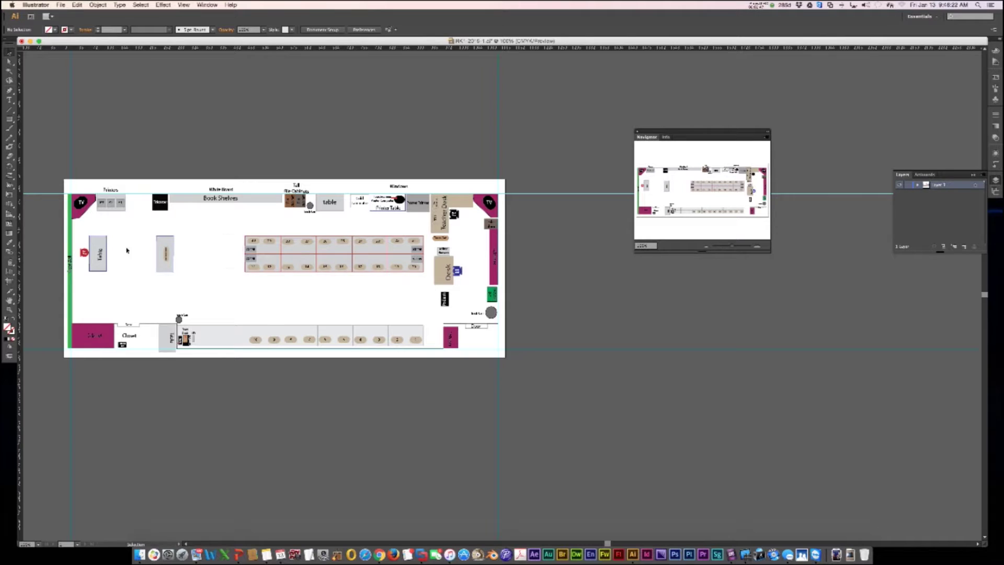
pyautogui.click(183, 5)
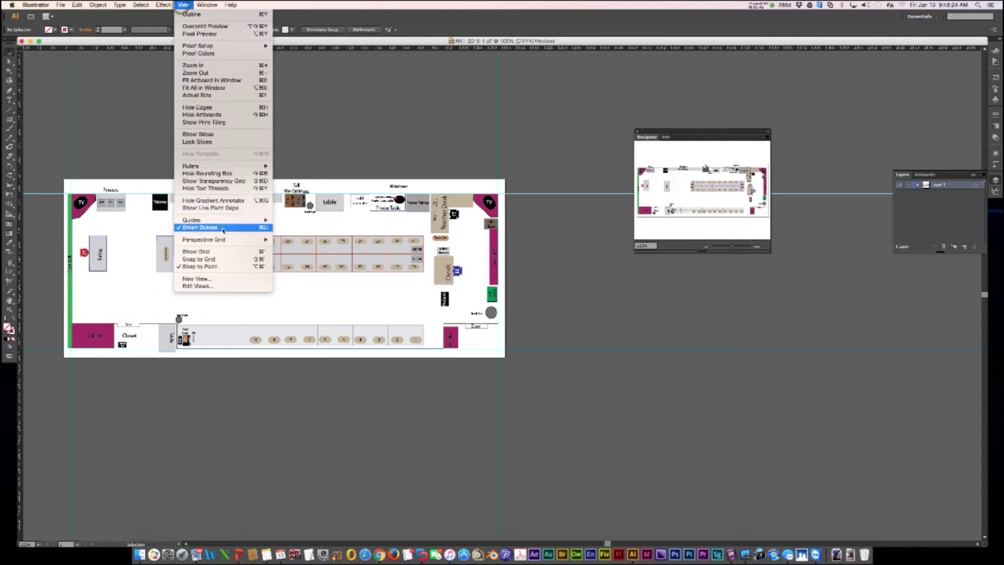
pyautogui.click(225, 252)
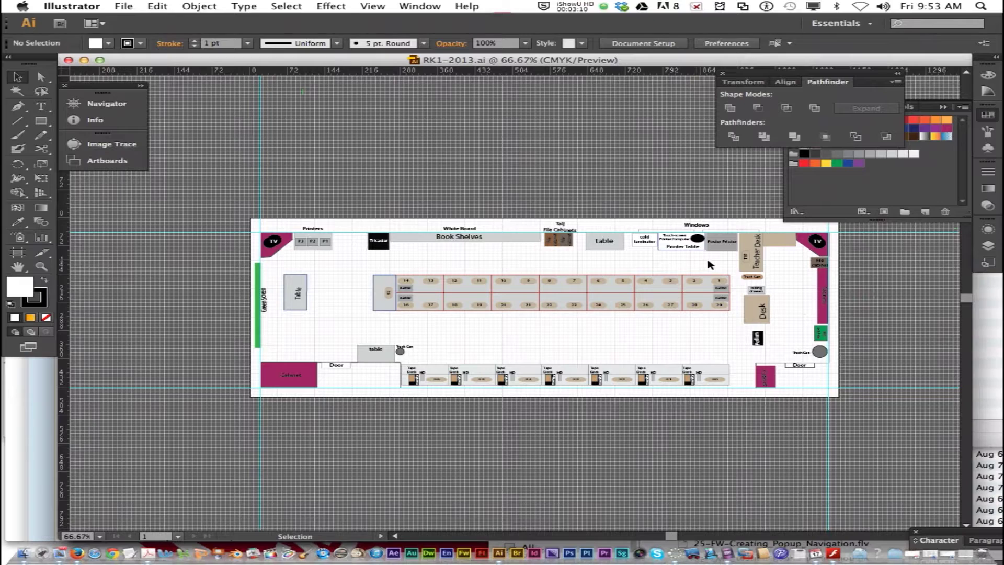
pyautogui.click(420, 6)
# Open the Navigator panel, zoom to 150% and pan to inspect the desks and tape decks.
pyautogui.click(420, 6)
pyautogui.click(107, 103)
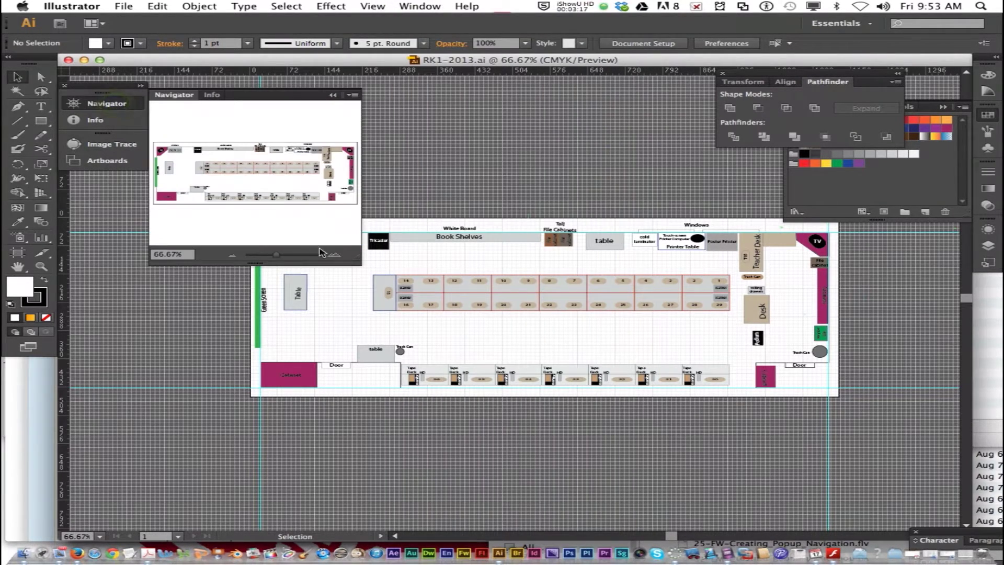
pyautogui.click(333, 254)
pyautogui.click(332, 254)
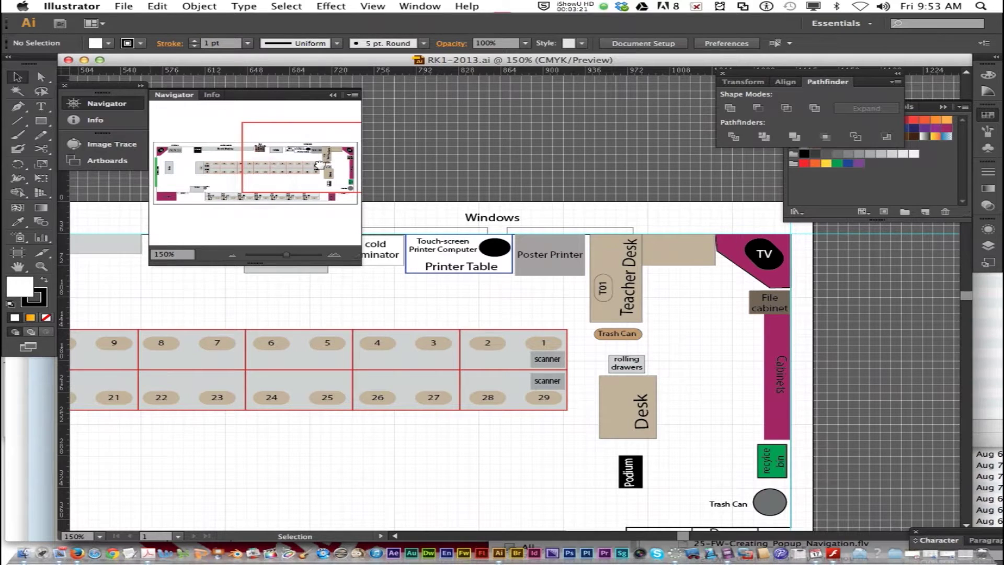
pyautogui.moveTo(320, 165); pyautogui.dragTo(269, 156)
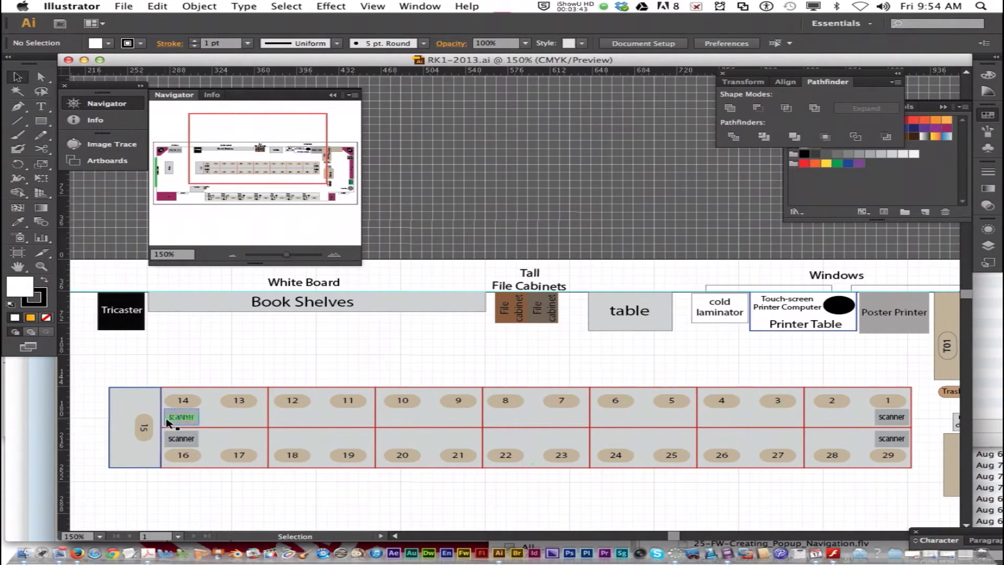
# Zoom back out to 66.67% to view the whole floor plan.
pyautogui.scroll(-1, 458, 451)
pyautogui.scroll(-5, 458, 451)
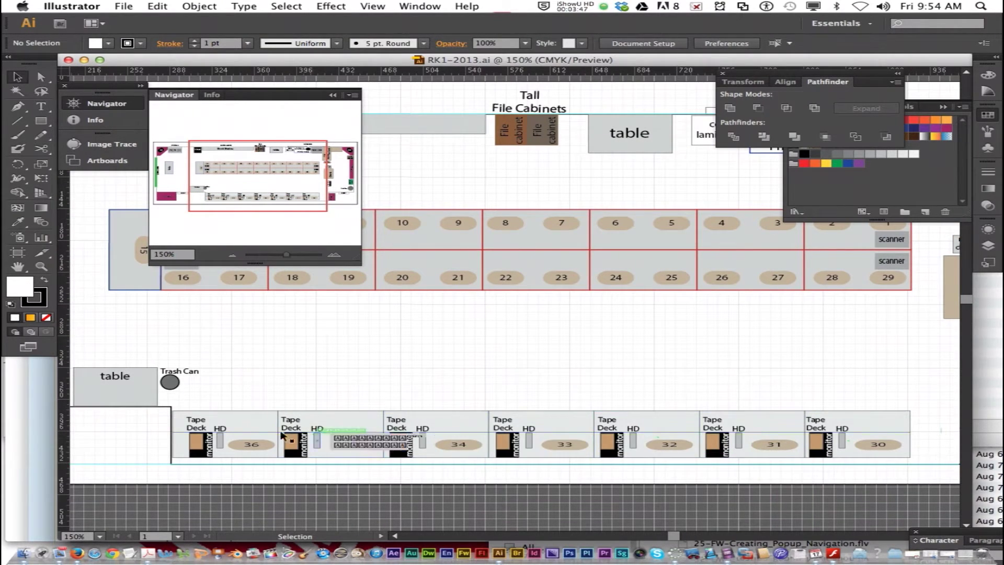
pyautogui.click(233, 254)
pyautogui.scroll(3, 286, 280)
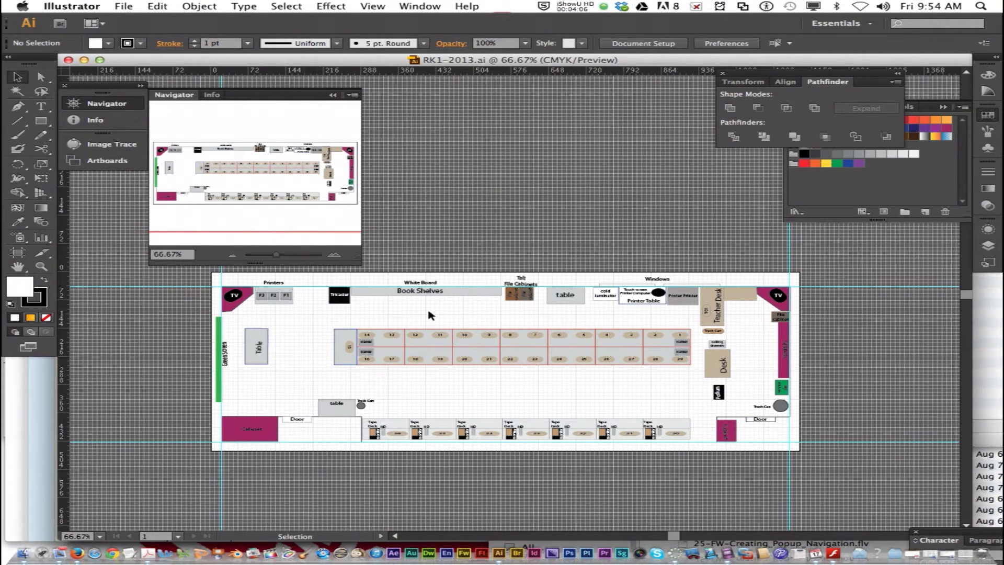
# Switch to Firefox and scroll the Floor Plan page down to the check list and due date.
pyautogui.click(76, 552)
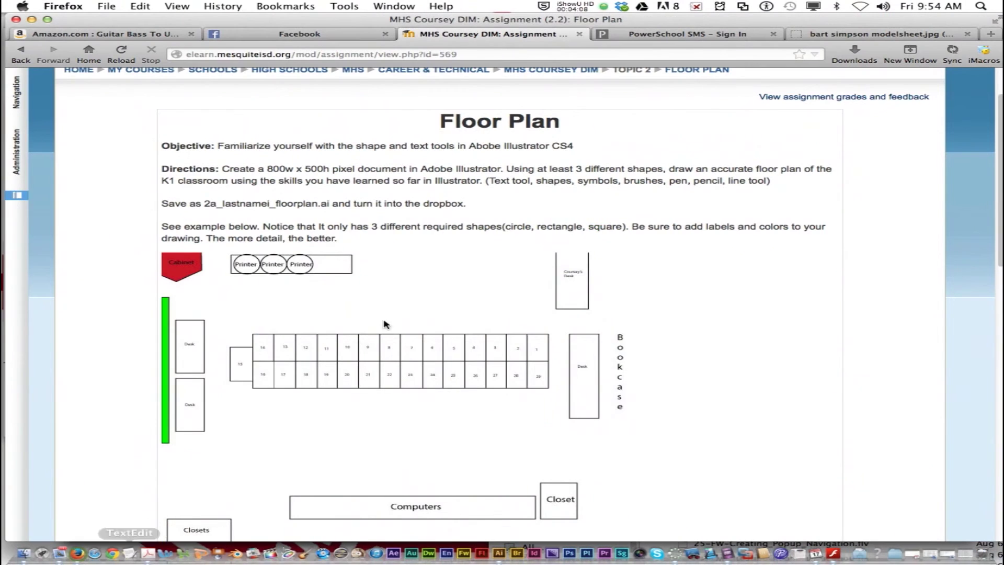
pyautogui.scroll(-15, 385, 324)
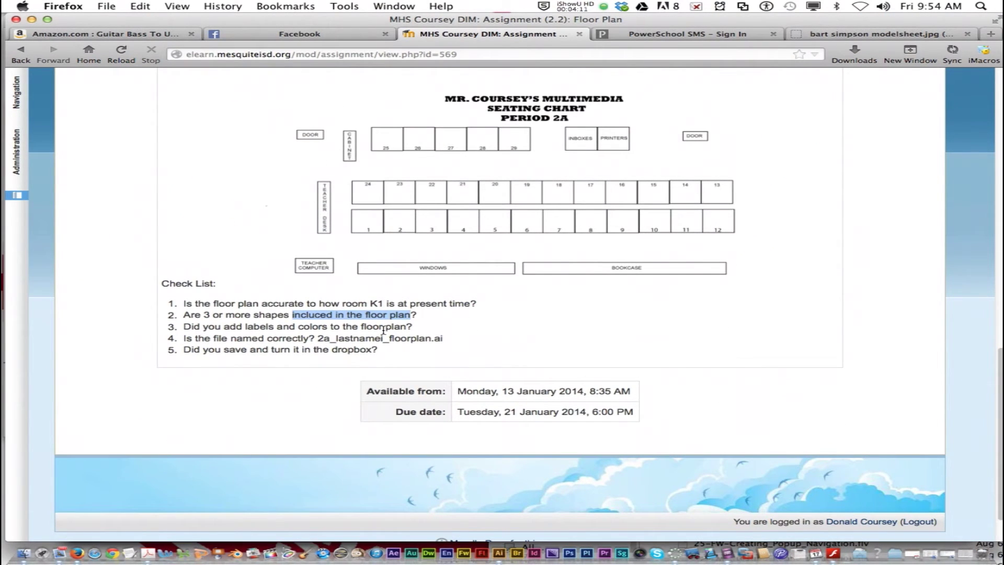